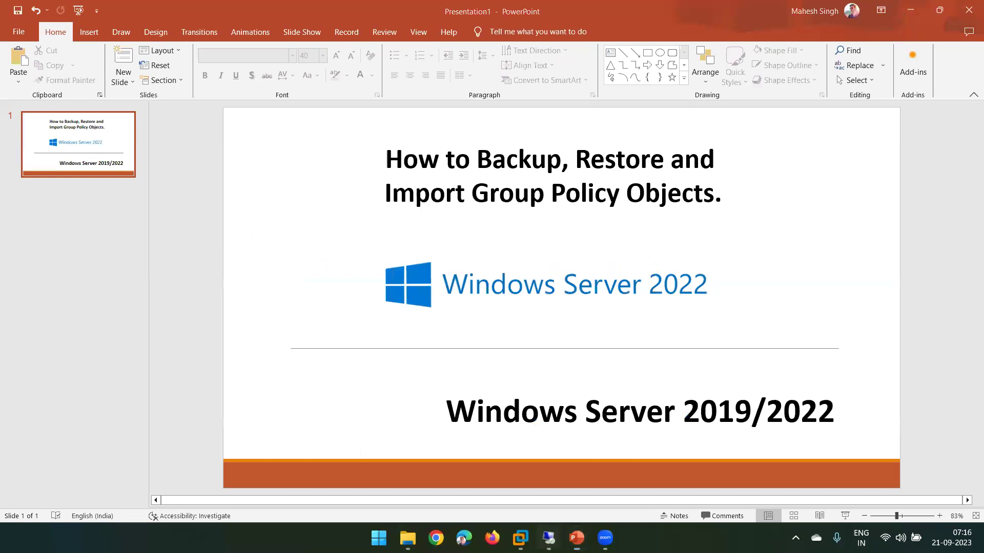
- On the remote server, close the old console and launch Group Policy Management from Server Manager's Tools
{"action": "left_click", "coordinate": [548, 538]}
{"action": "left_click", "coordinate": [967, 7]}
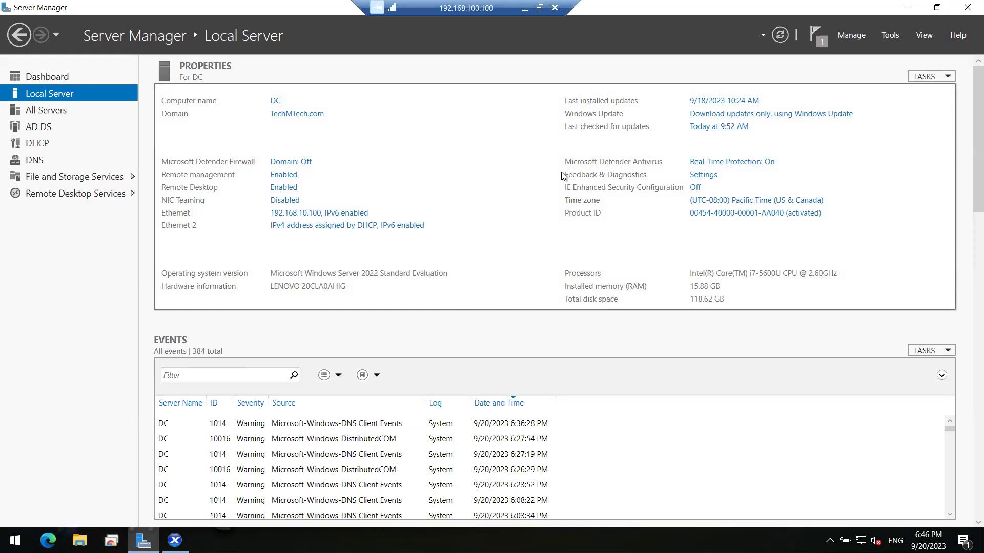
{"action": "left_click", "coordinate": [889, 36]}
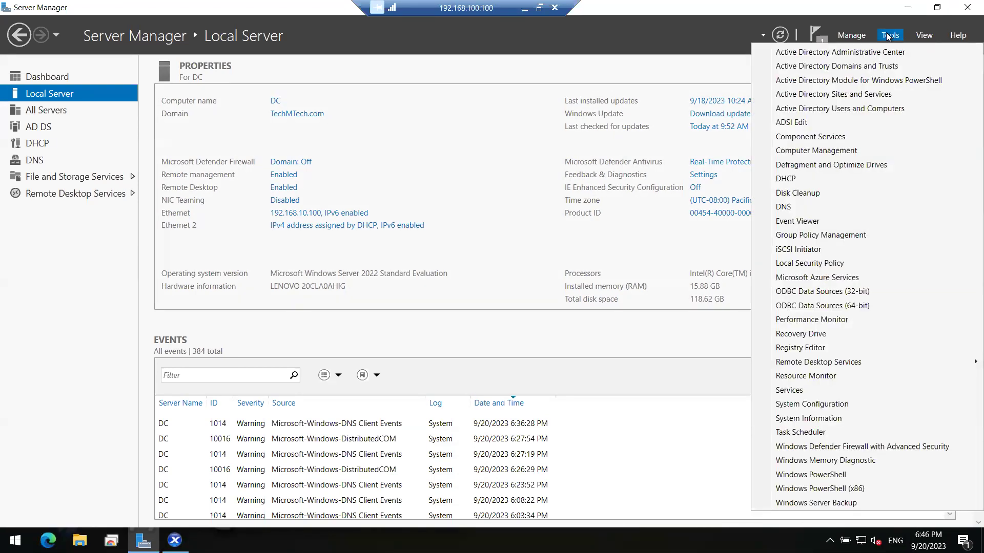
{"action": "left_click", "coordinate": [830, 236]}
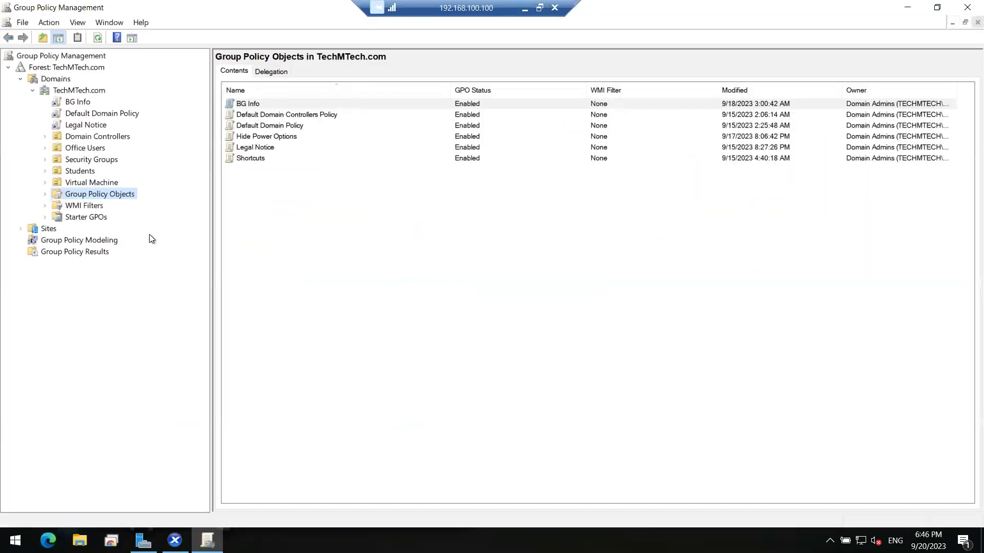
- Expand Group Policy Objects and go through each GPO, from Default Domain Controllers Policy to BG Info
{"action": "double_click", "coordinate": [84, 194]}
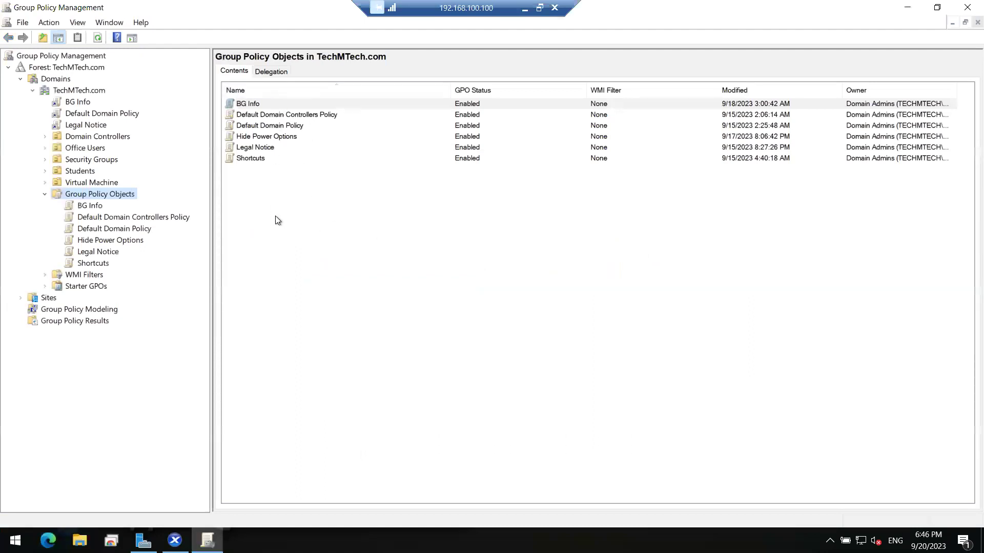
{"action": "left_click", "coordinate": [271, 116]}
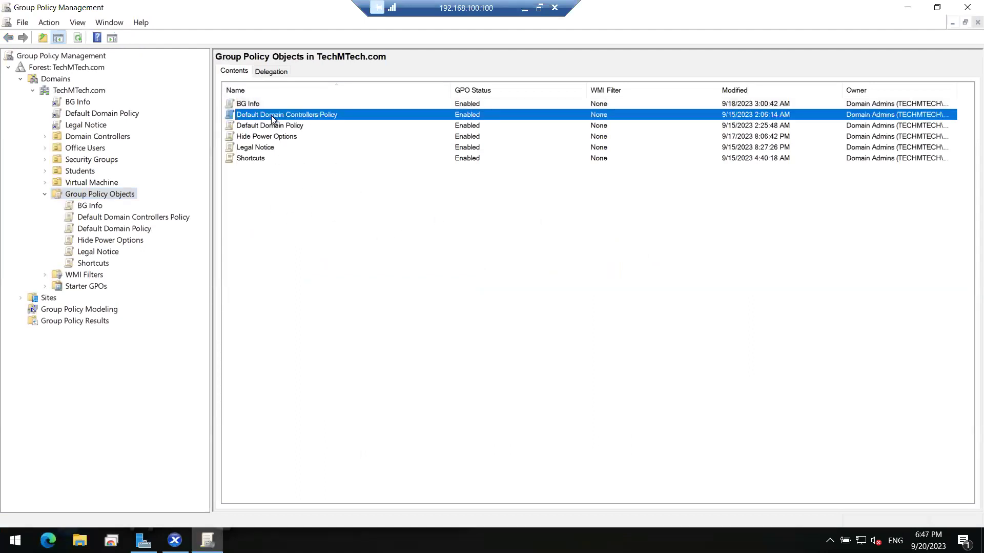
{"action": "left_click", "coordinate": [272, 126]}
{"action": "left_click", "coordinate": [268, 137]}
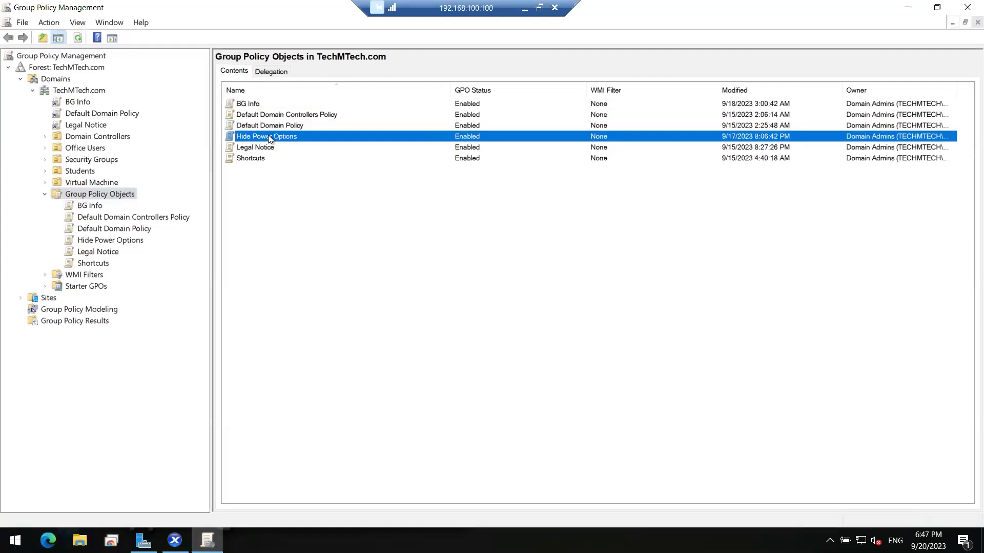
{"action": "left_click", "coordinate": [264, 147]}
{"action": "left_click", "coordinate": [262, 159]}
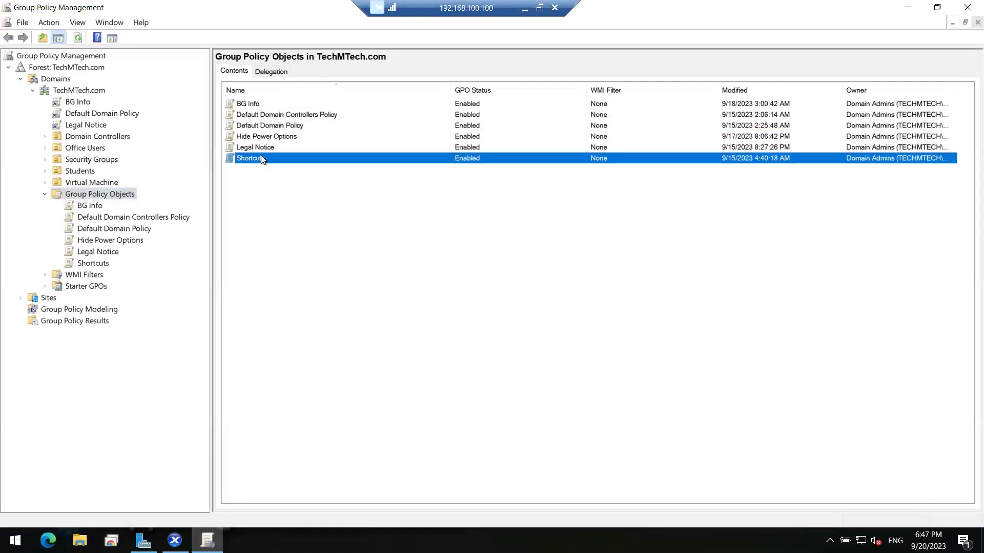
{"action": "left_click", "coordinate": [253, 104]}
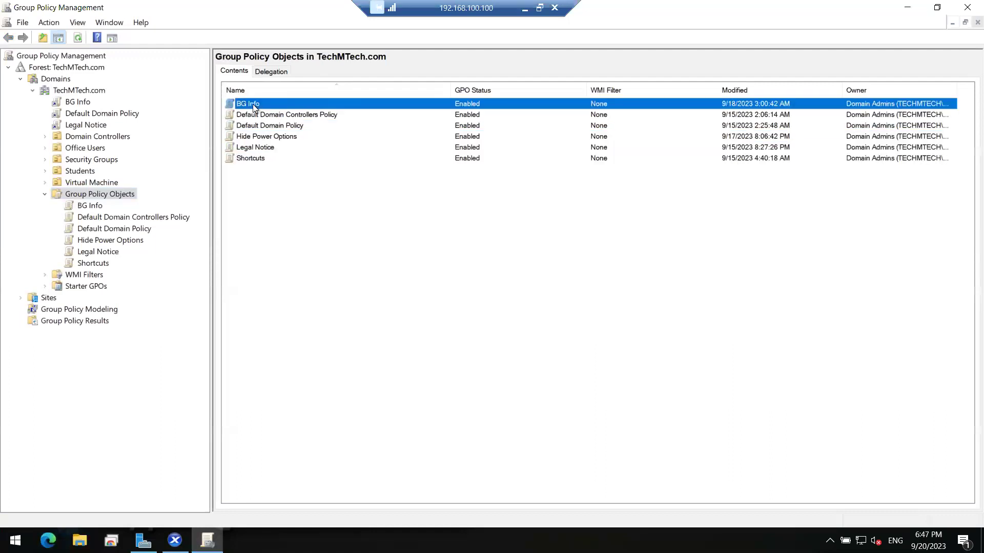
- Review BG Info's scope, linked to TechMTech.com for Authenticated Users, then return to the GPO list
{"action": "left_click", "coordinate": [282, 211]}
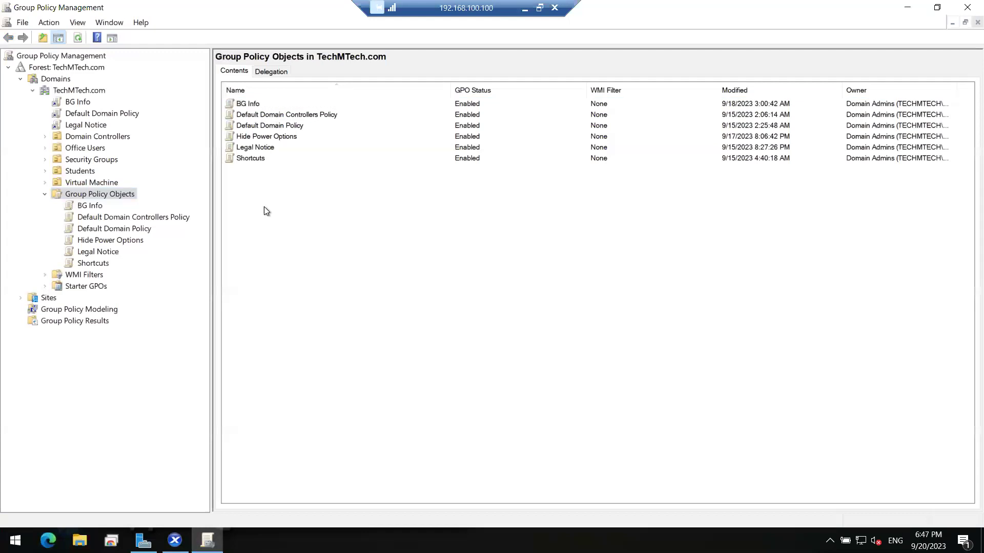
{"action": "left_click", "coordinate": [90, 205]}
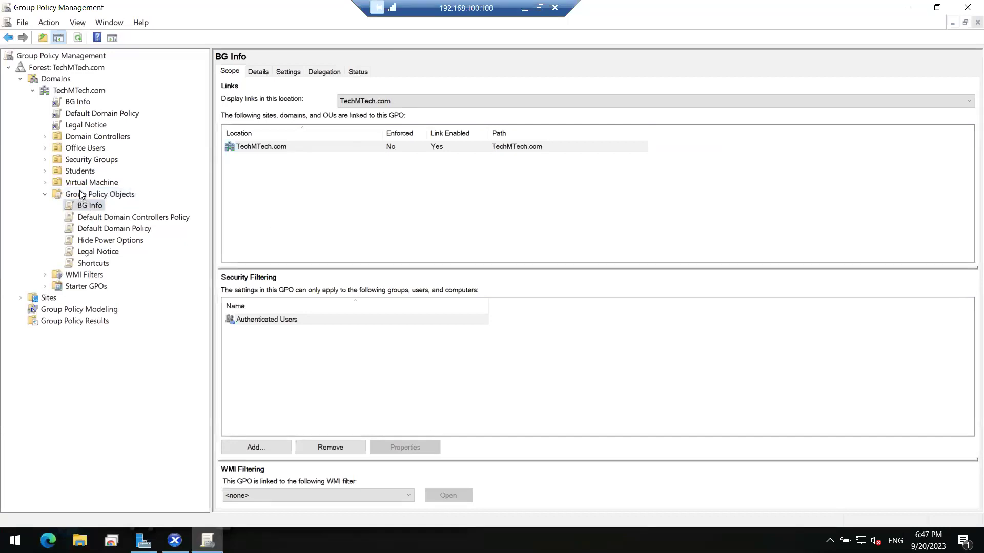
{"action": "left_click", "coordinate": [83, 197]}
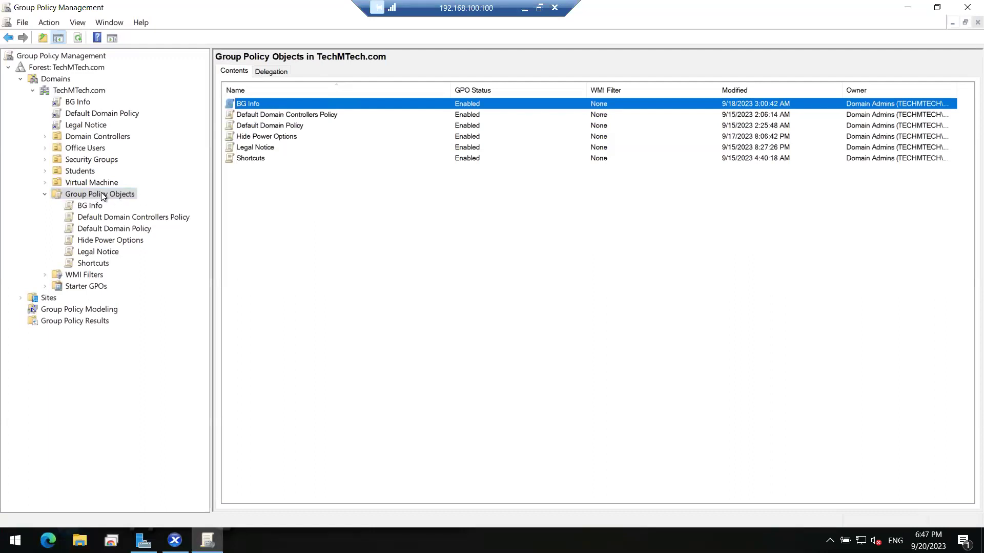
{"action": "right_click", "coordinate": [94, 193]}
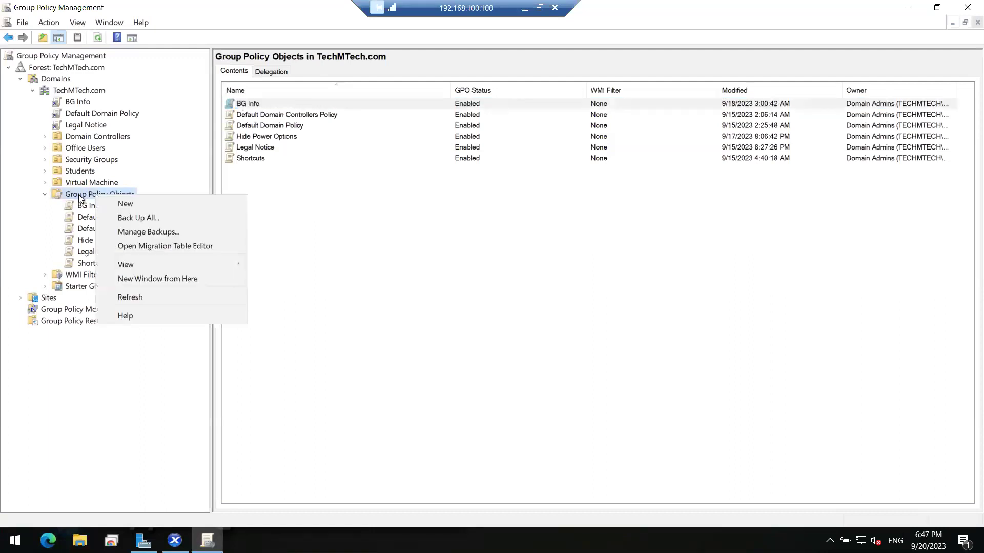
{"action": "left_click", "coordinate": [79, 198]}
{"action": "left_click", "coordinate": [87, 208]}
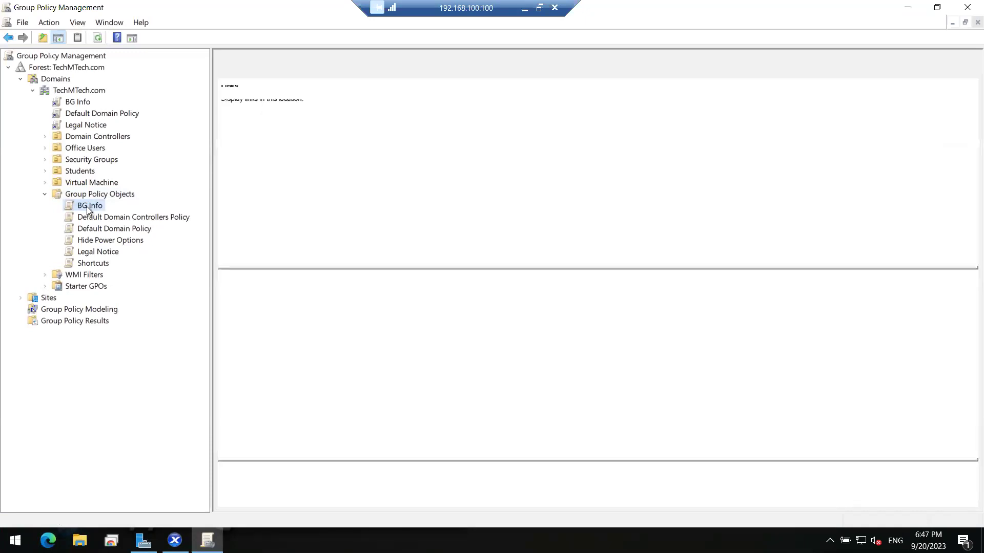
{"action": "right_click", "coordinate": [92, 208]}
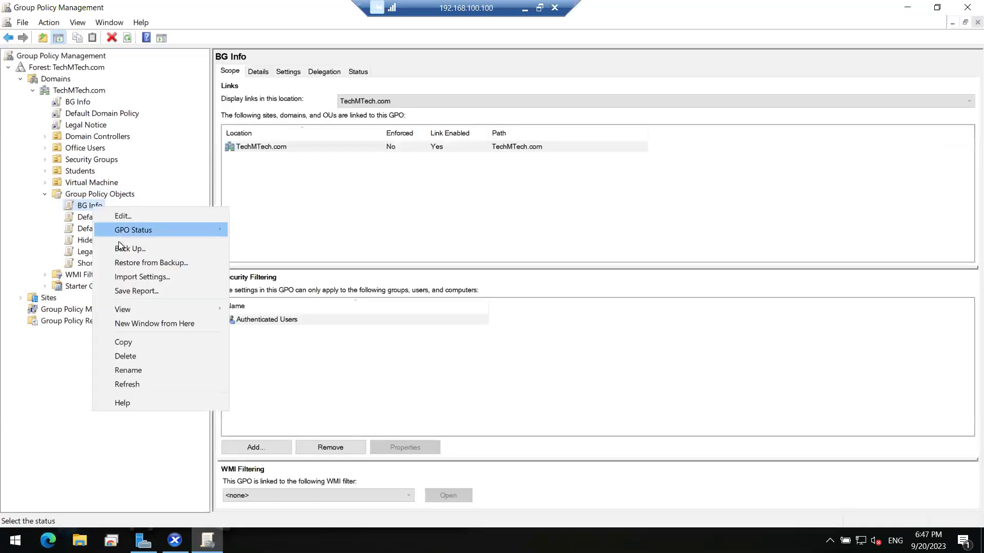
{"action": "left_click", "coordinate": [168, 251]}
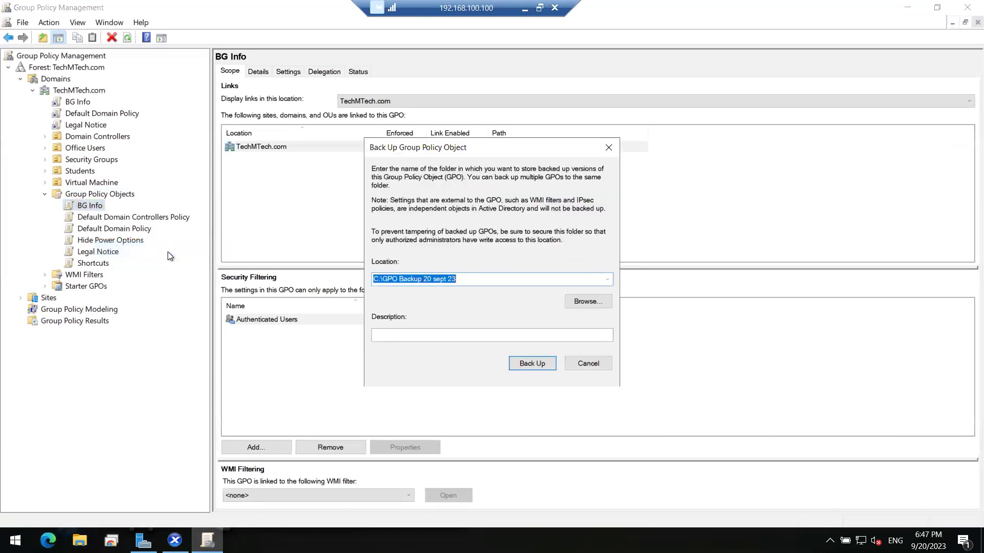
{"action": "left_click", "coordinate": [583, 361]}
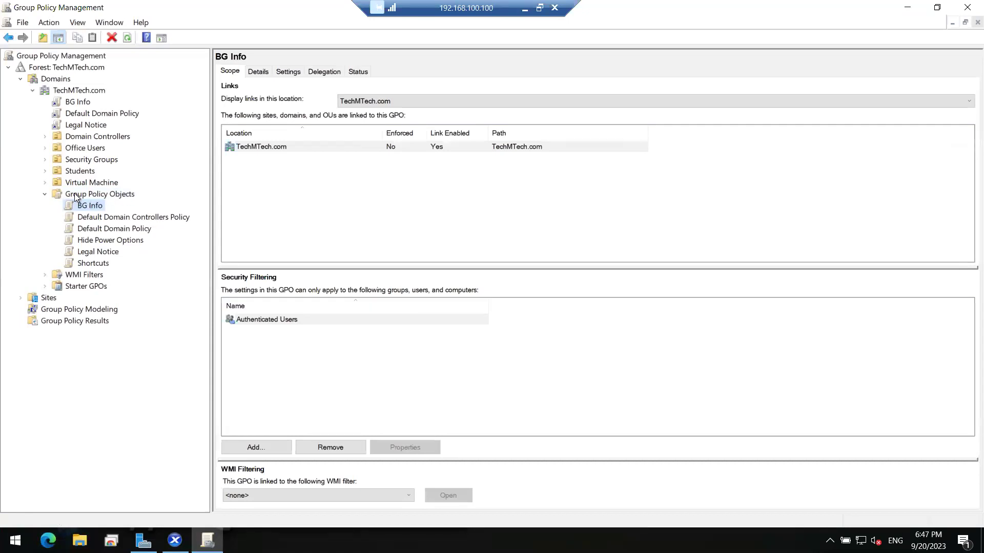
{"action": "left_click", "coordinate": [98, 194]}
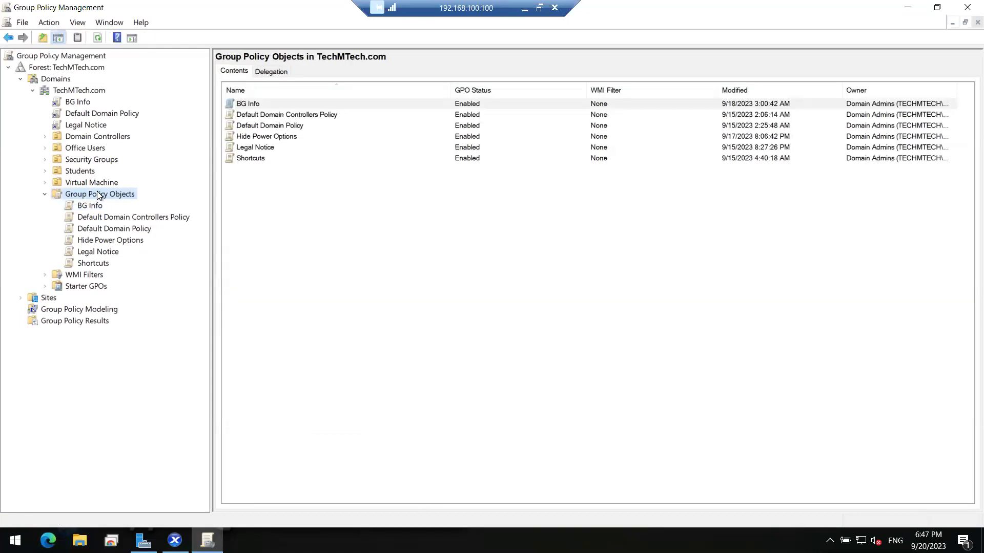
- Start backing up all GPOs and create a Desktop folder named 'GPO Backup' for them
{"action": "right_click", "coordinate": [97, 193]}
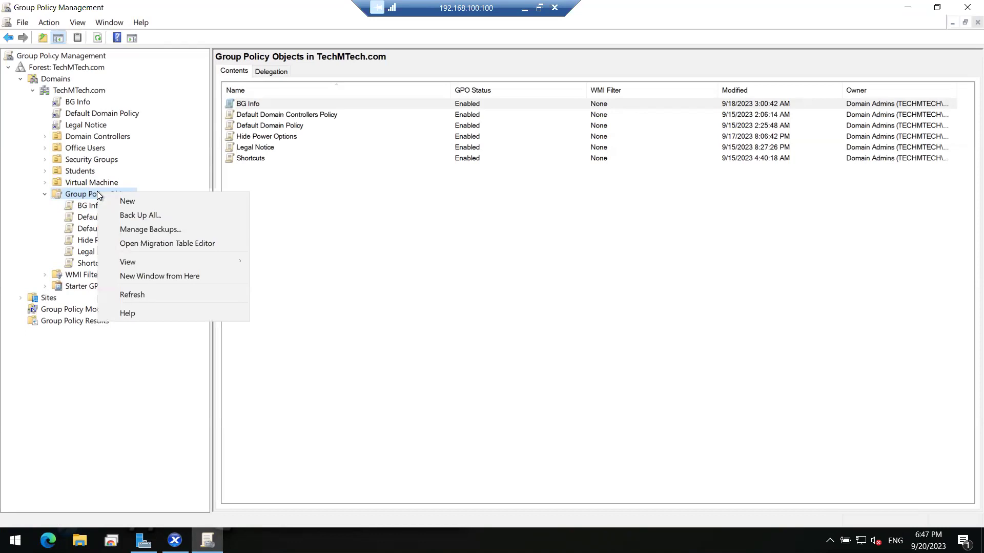
{"action": "left_click", "coordinate": [169, 215]}
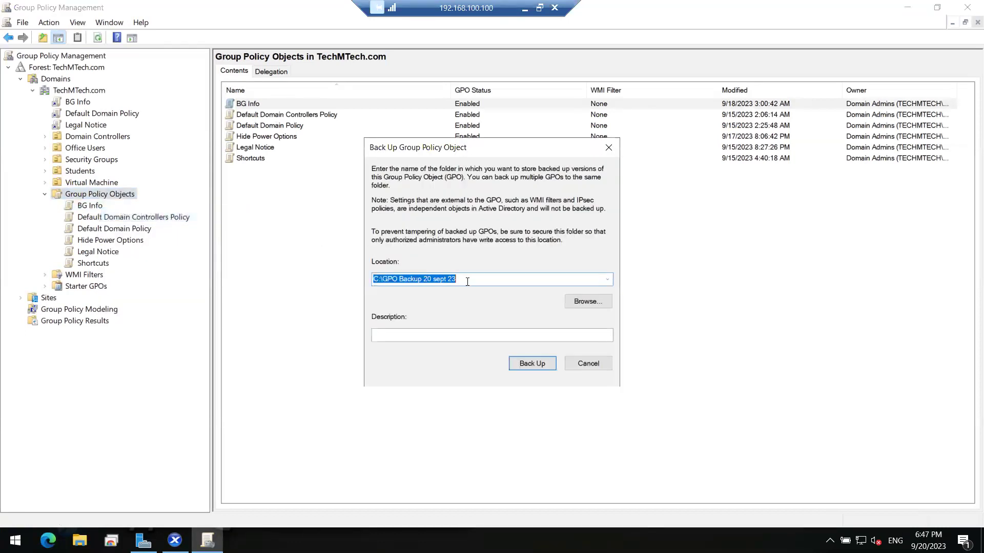
{"action": "left_click", "coordinate": [581, 302]}
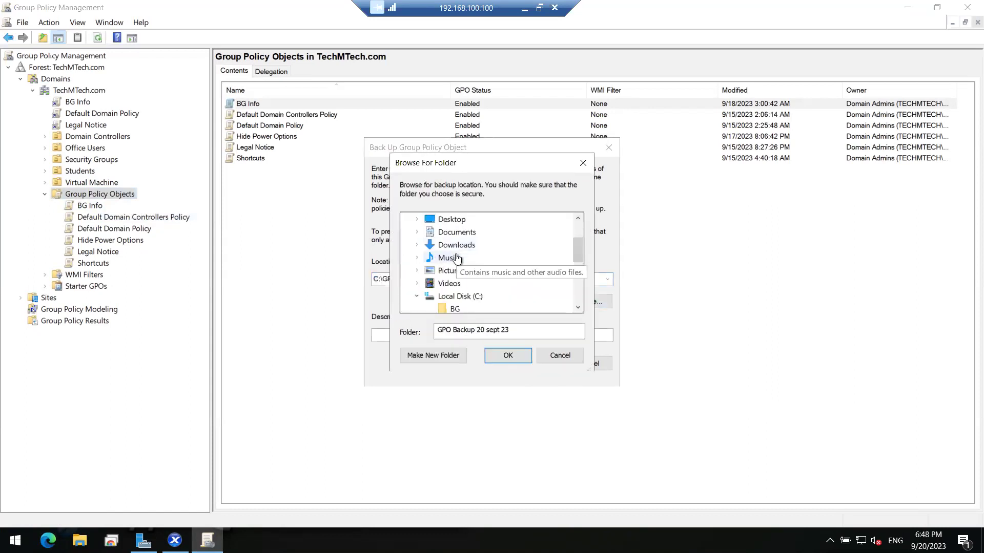
{"action": "scroll", "coordinate": [457, 259], "scroll_direction": "up", "scroll_amount": 1}
{"action": "left_click", "coordinate": [452, 260]}
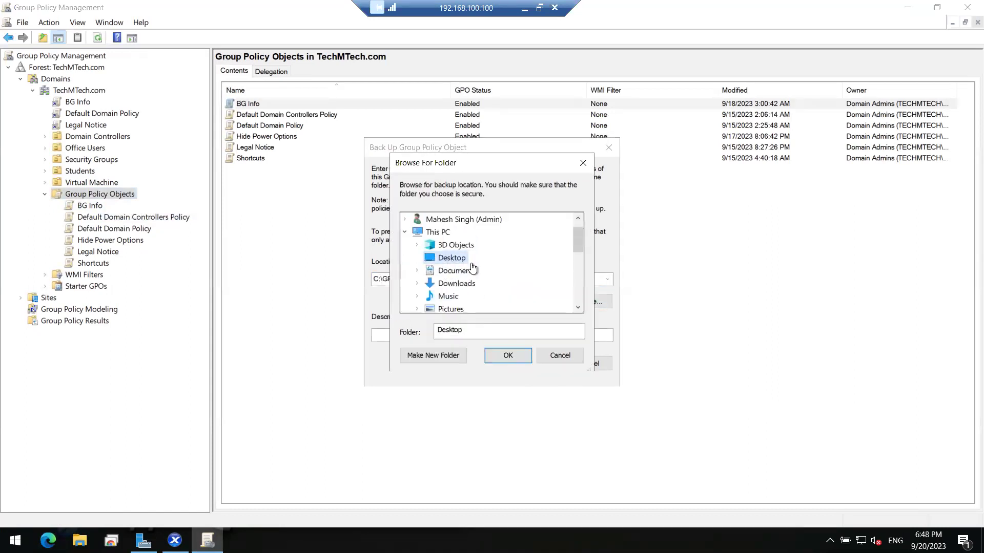
{"action": "left_click", "coordinate": [436, 354]}
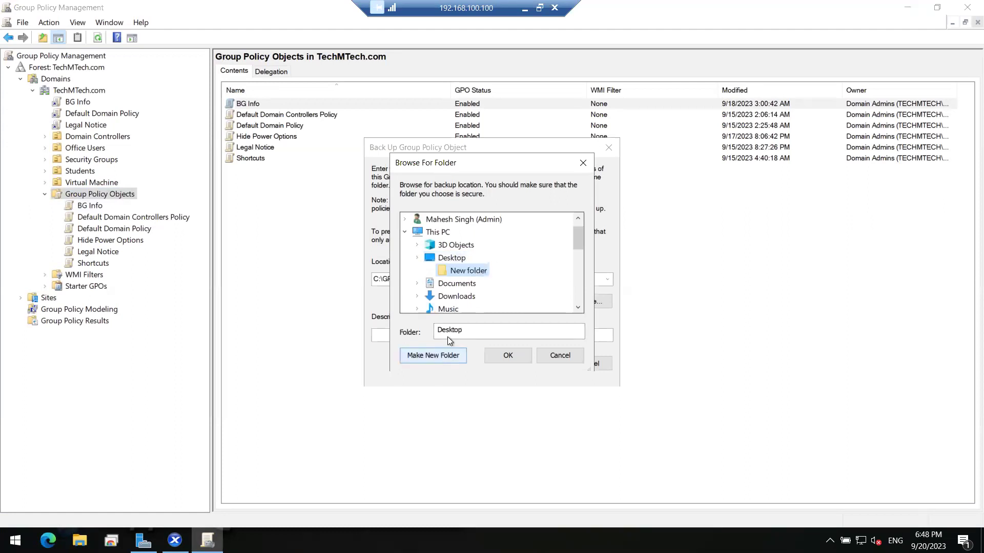
{"action": "right_click", "coordinate": [467, 275]}
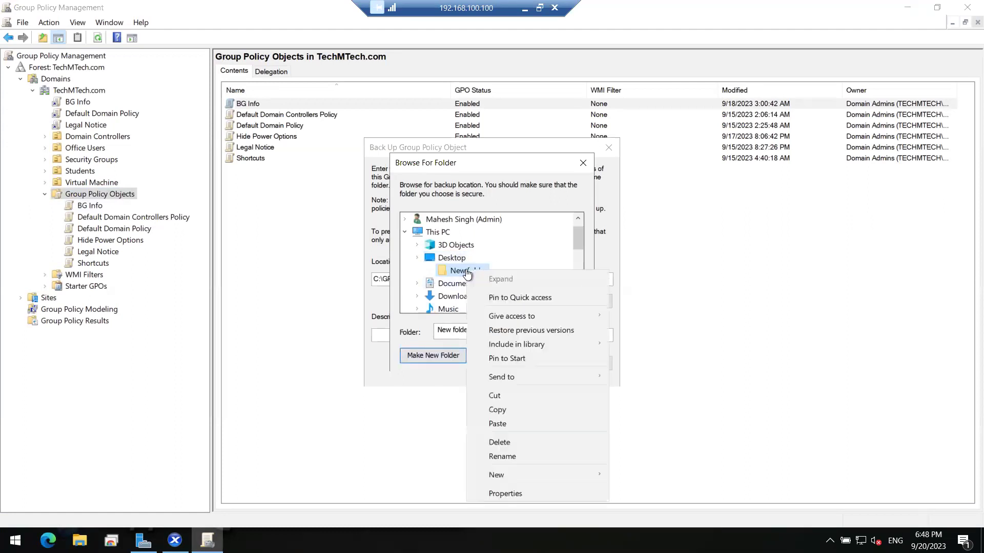
{"action": "left_click", "coordinate": [502, 456]}
{"action": "type", "text": "G"}
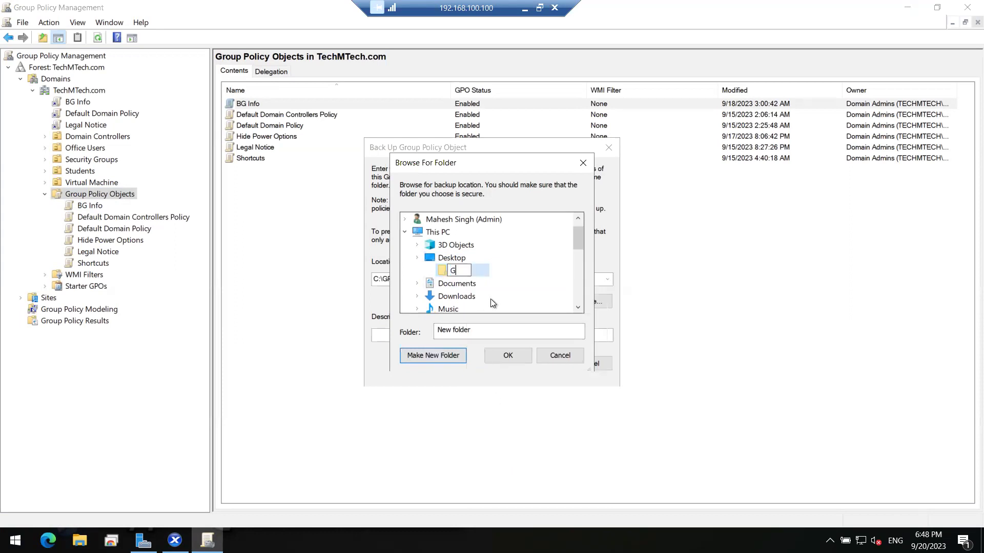
{"action": "type", "text": "PO "}
{"action": "type", "text": "Back"}
{"action": "type", "text": "up"}
{"action": "key", "text": "Return"}
- Use the GPO Backup folder, describe it as 'GPO Bacup Sept 2023', and run the backup
{"action": "left_click", "coordinate": [505, 356]}
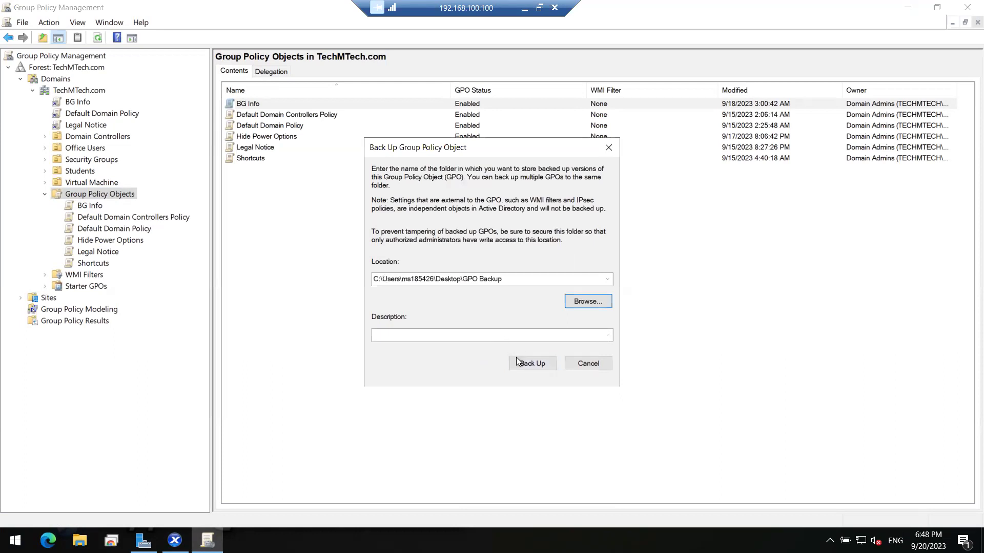
{"action": "left_click", "coordinate": [436, 336]}
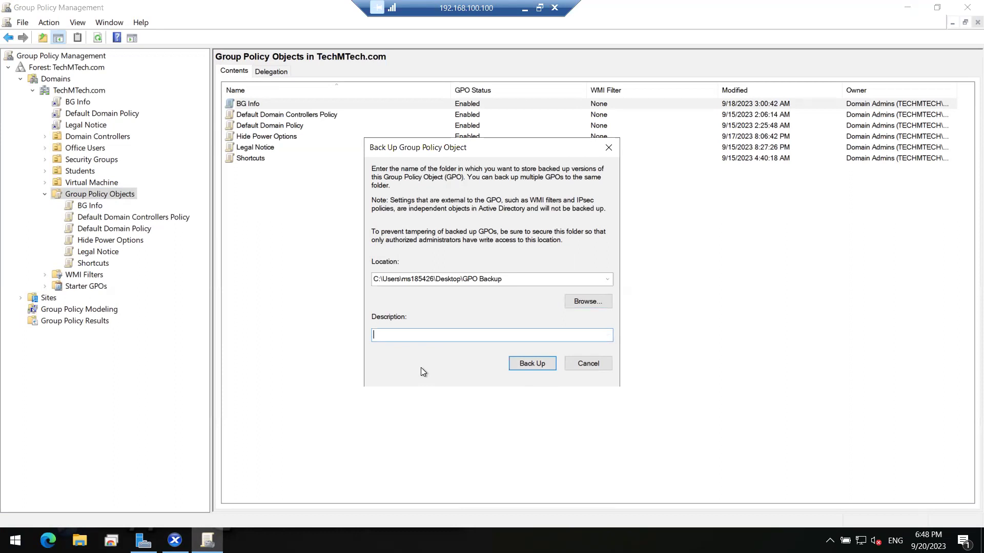
{"action": "type", "text": "G"}
{"action": "type", "text": "PO B"}
{"action": "type", "text": "acup "}
{"action": "type", "text": "Se"}
{"action": "type", "text": "pt 20"}
{"action": "type", "text": "23"}
{"action": "left_click", "coordinate": [530, 361]}
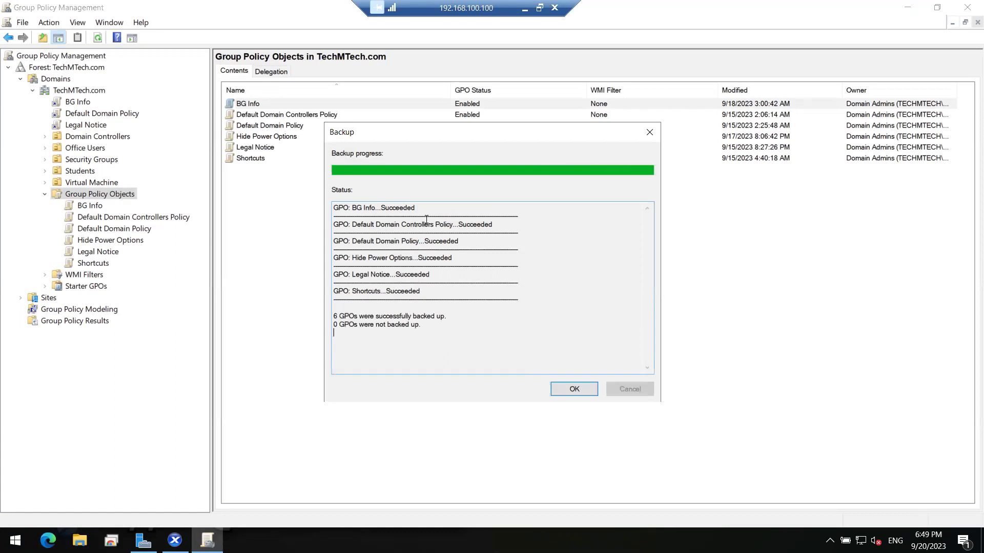
- Review the summary showing all six GPOs backed up with none failing, then dismiss it
{"action": "double_click", "coordinate": [339, 317]}
{"action": "double_click", "coordinate": [382, 316]}
{"action": "double_click", "coordinate": [421, 316]}
{"action": "double_click", "coordinate": [367, 325]}
{"action": "double_click", "coordinate": [409, 326]}
{"action": "left_click", "coordinate": [468, 323]}
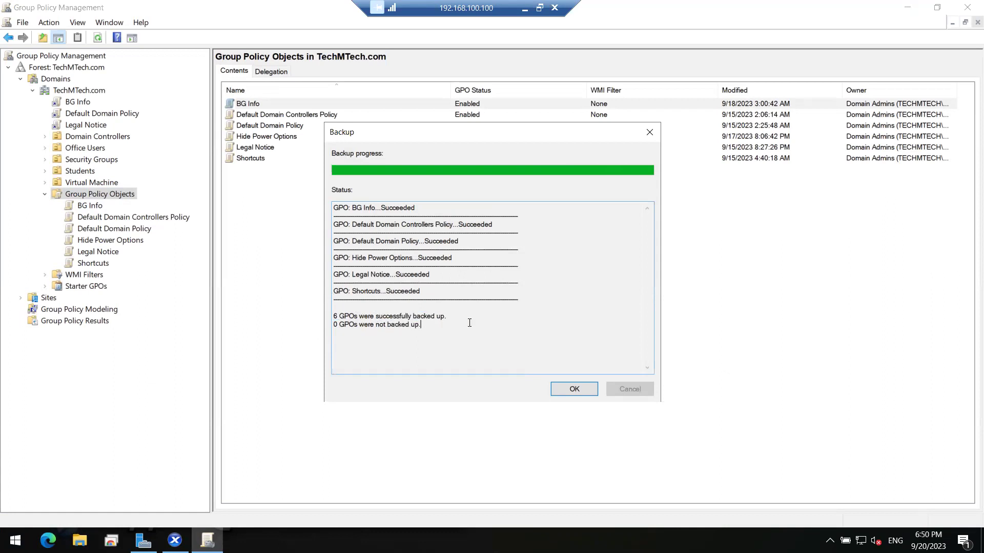
{"action": "left_click", "coordinate": [567, 390]}
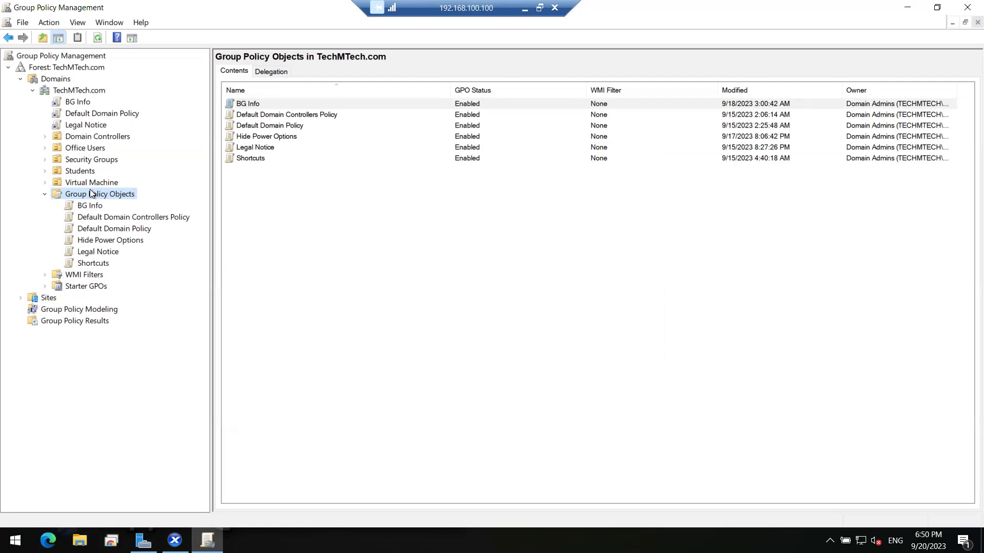
- Refresh the GPO list and select the BG Info GPO
{"action": "left_click", "coordinate": [323, 230]}
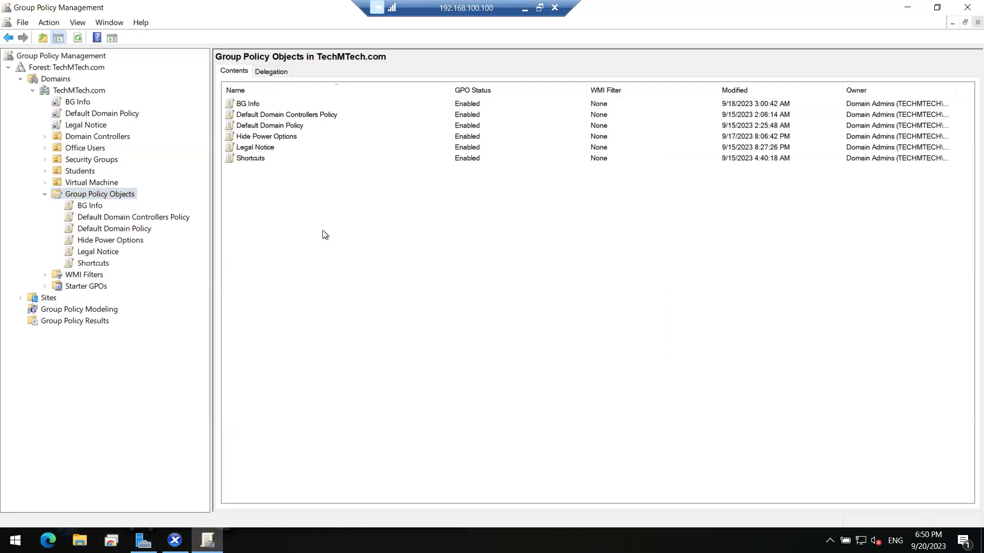
{"action": "left_click", "coordinate": [79, 39]}
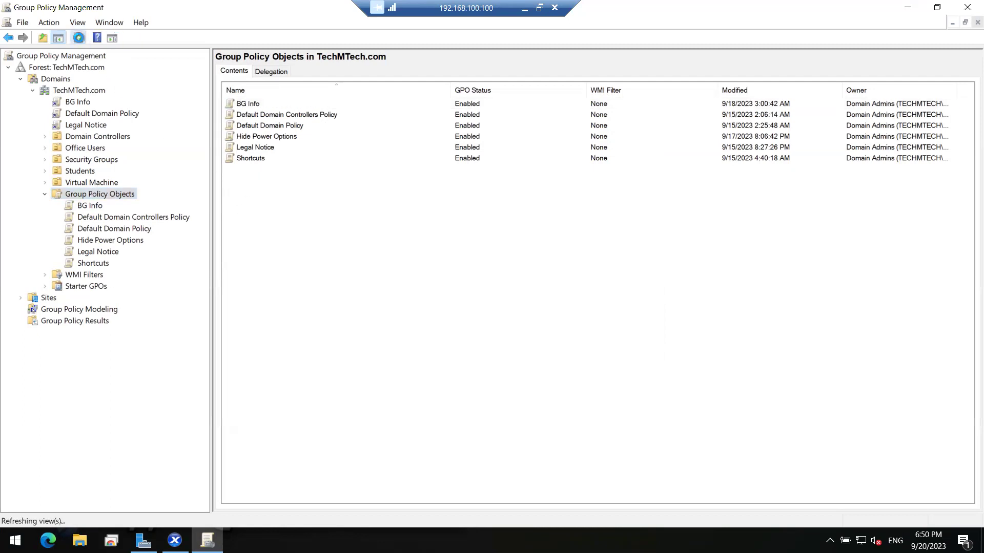
{"action": "left_click", "coordinate": [91, 206]}
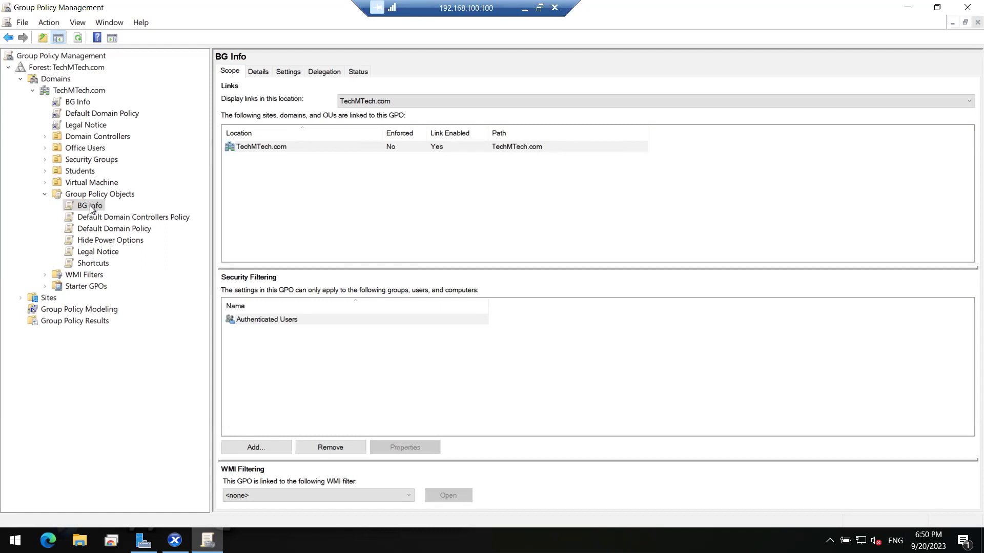
- Delete the BG Info GPO and its links, confirming the prompt
{"action": "right_click", "coordinate": [92, 208]}
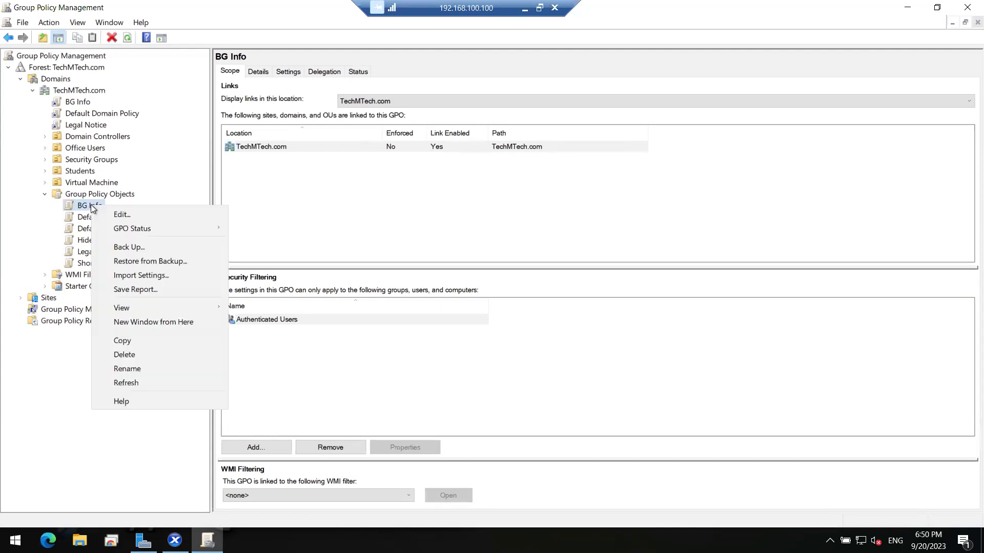
{"action": "left_click", "coordinate": [133, 355]}
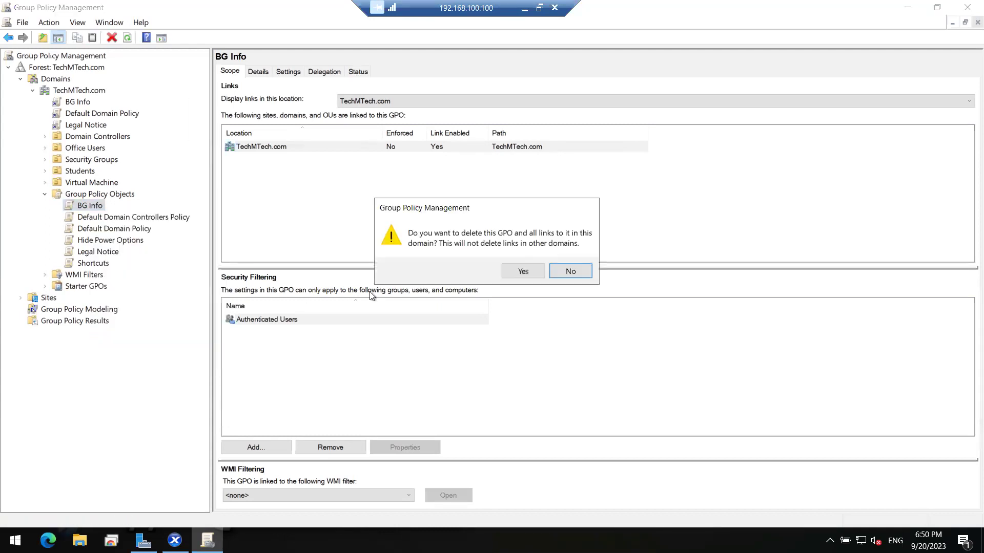
{"action": "left_click", "coordinate": [514, 271]}
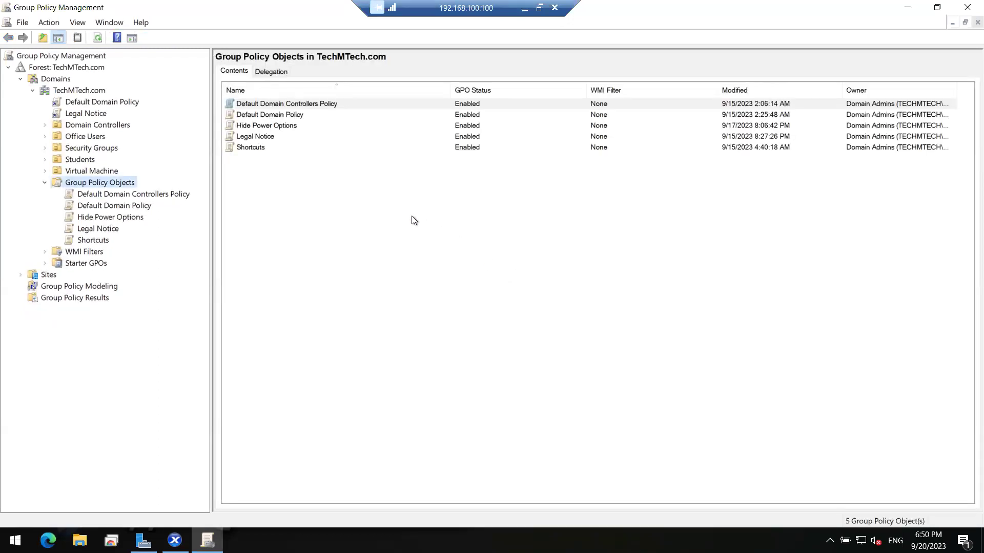
- Open Manage Backups from the Group Policy Objects container's context menu
{"action": "left_click", "coordinate": [396, 260]}
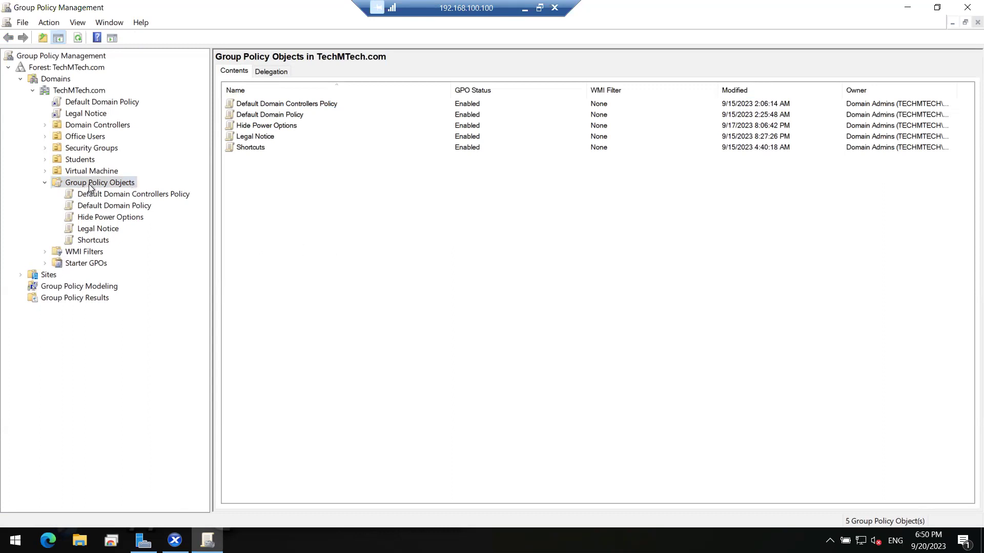
{"action": "left_click", "coordinate": [108, 185]}
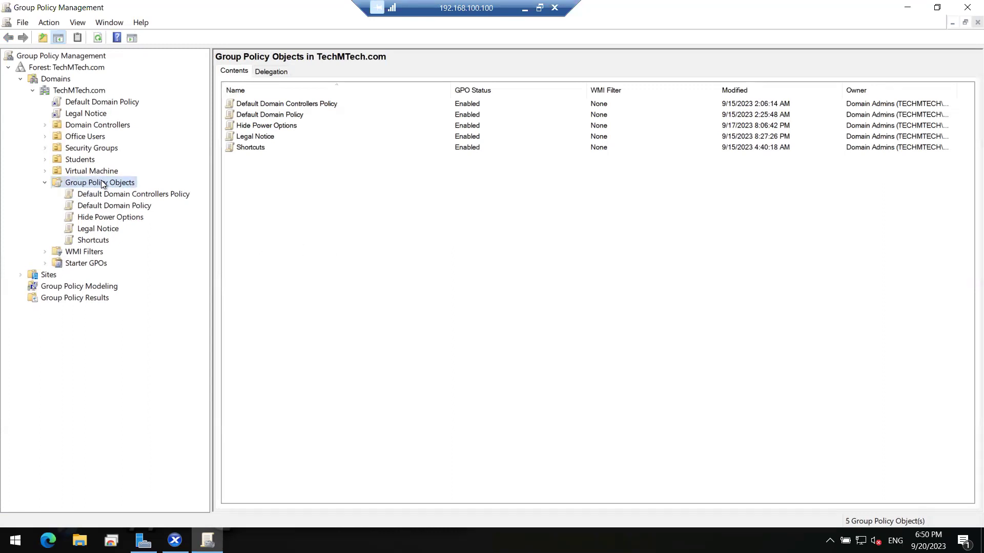
{"action": "right_click", "coordinate": [92, 183]}
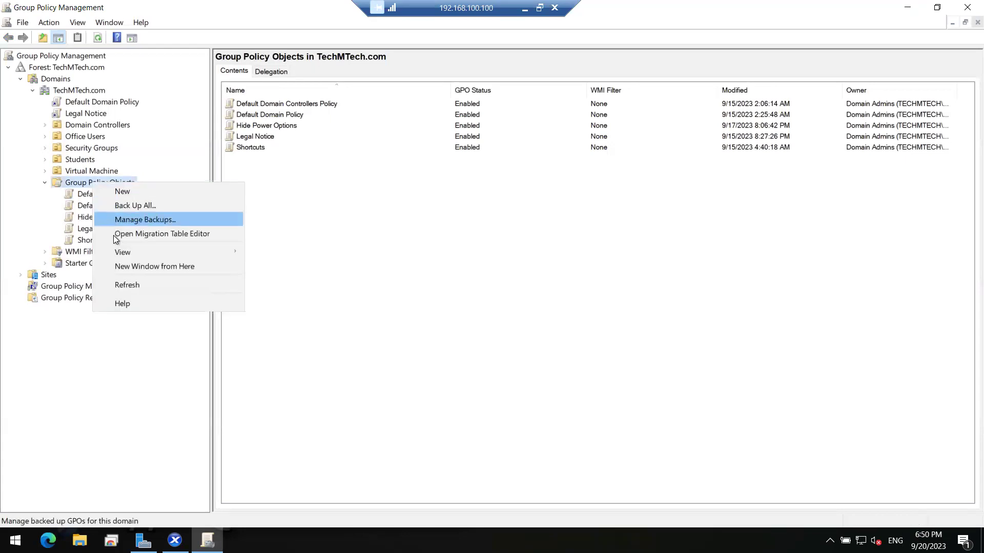
{"action": "left_click", "coordinate": [152, 219]}
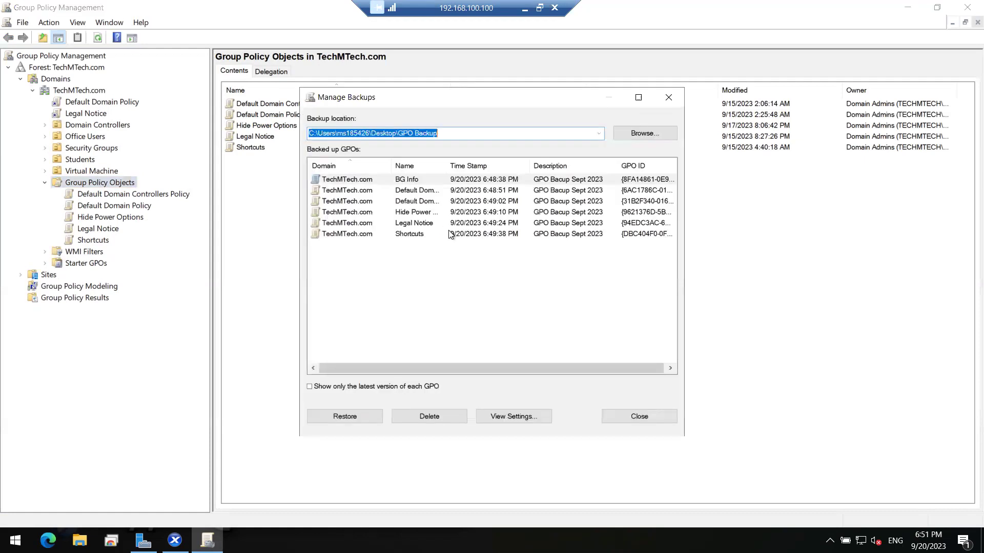
- Inspect the Desktop GPO Backup folder path shown in Manage Backups
{"action": "left_click", "coordinate": [447, 133]}
{"action": "double_click", "coordinate": [376, 131]}
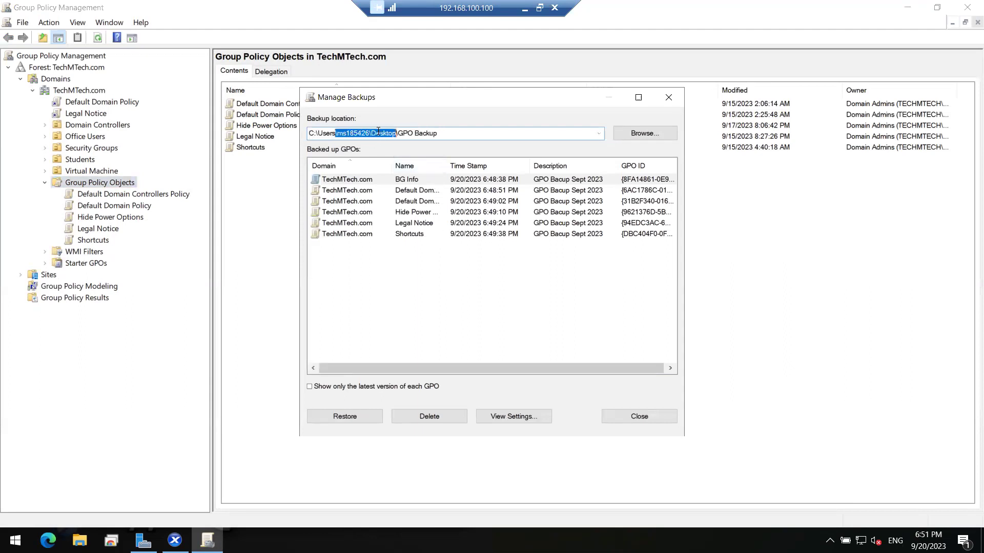
{"action": "double_click", "coordinate": [419, 132]}
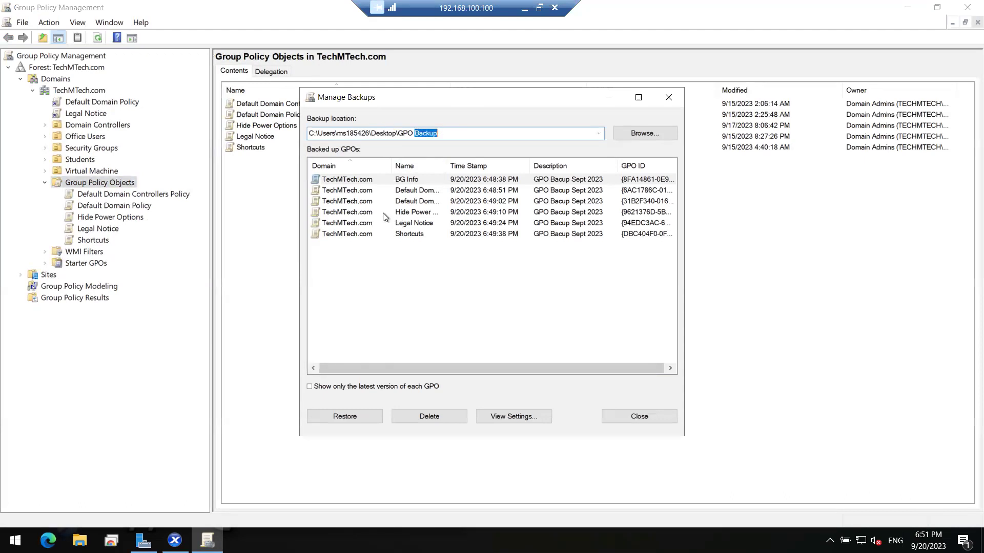
- Look over the listed GPO backups, then select BG Info and request its restore
{"action": "left_click", "coordinate": [391, 192]}
{"action": "left_click", "coordinate": [358, 202]}
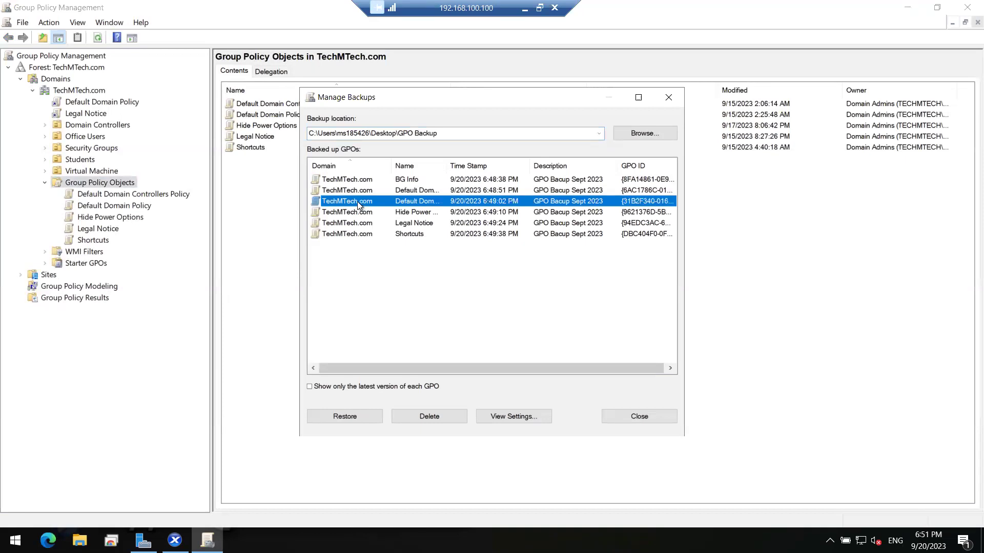
{"action": "left_click", "coordinate": [358, 212]}
{"action": "left_click", "coordinate": [359, 223]}
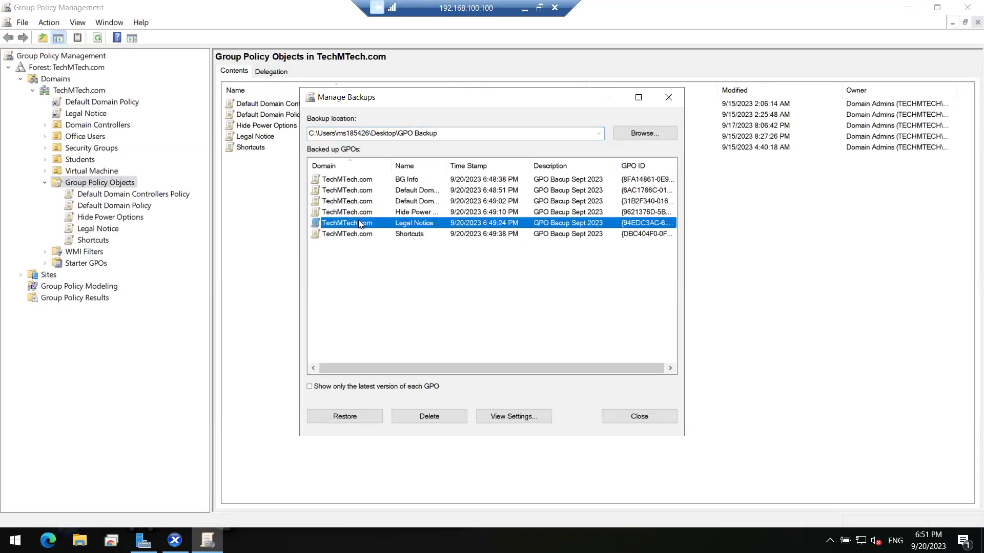
{"action": "left_click", "coordinate": [360, 234]}
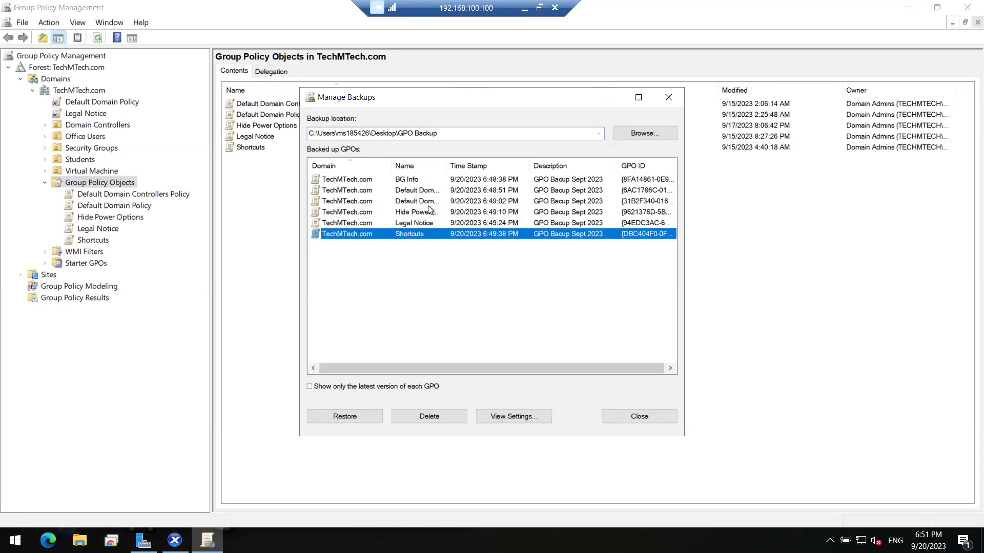
{"action": "left_click", "coordinate": [343, 180]}
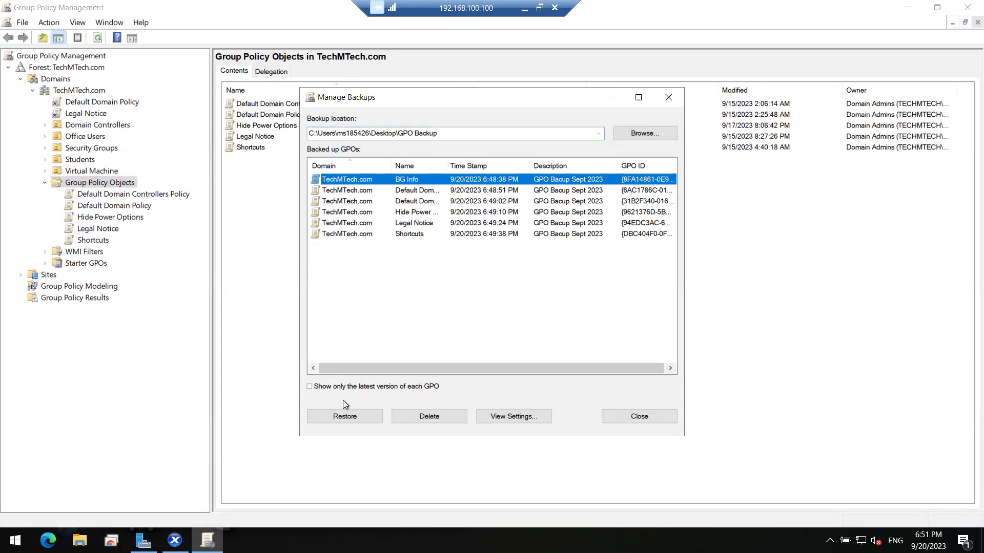
{"action": "left_click", "coordinate": [342, 414]}
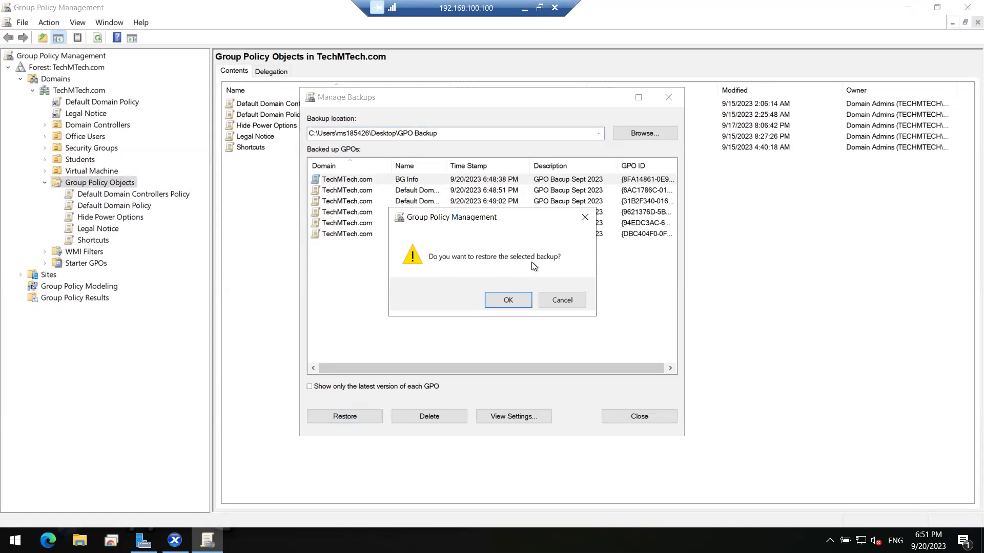
- Confirm the BG Info restore, dismiss the results, close Manage Backups, and select BG Info
{"action": "left_click", "coordinate": [509, 300]}
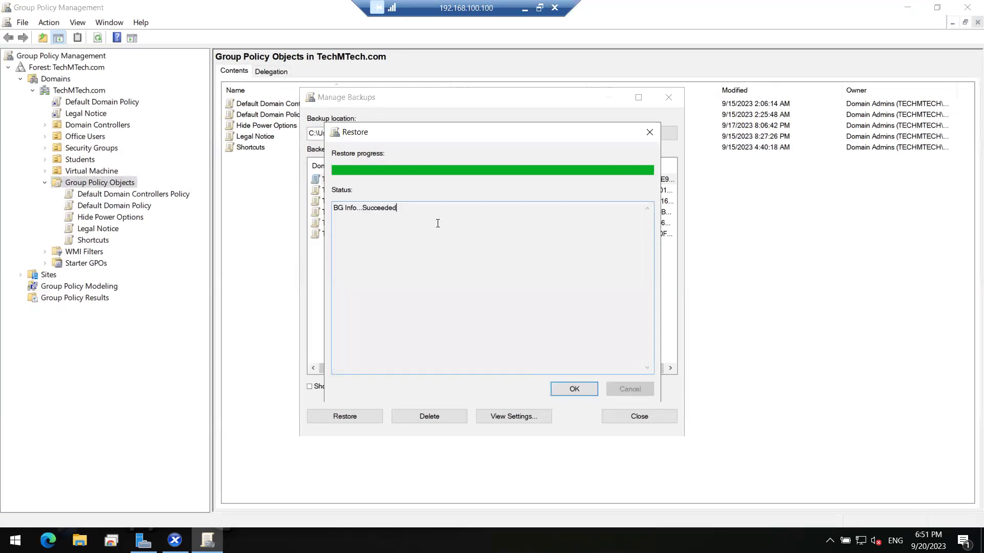
{"action": "left_click", "coordinate": [575, 389]}
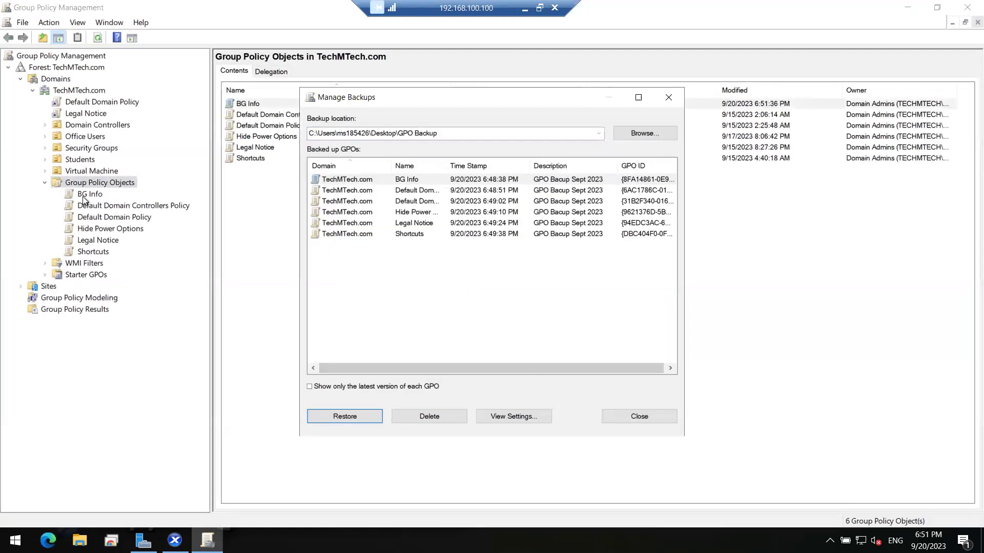
{"action": "left_click", "coordinate": [617, 423]}
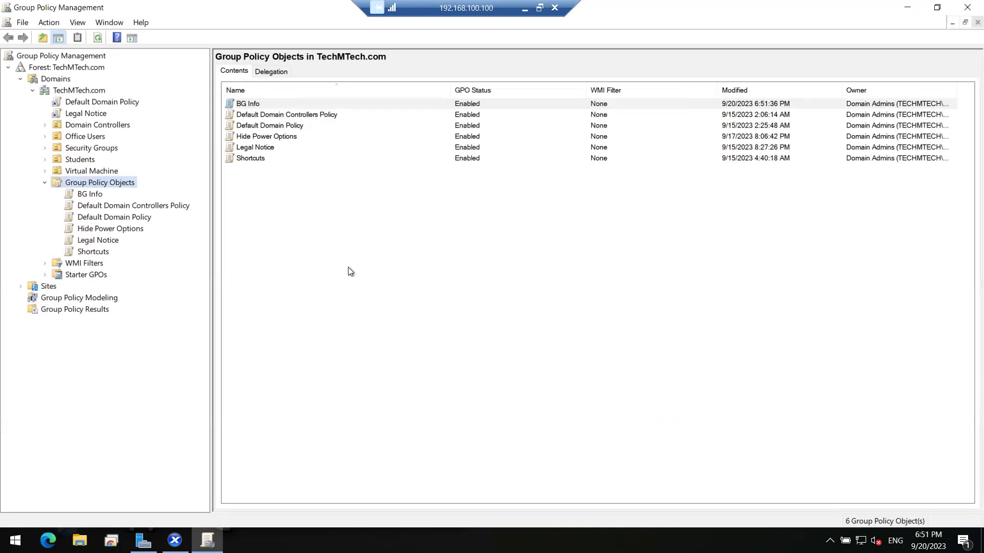
{"action": "left_click", "coordinate": [90, 193]}
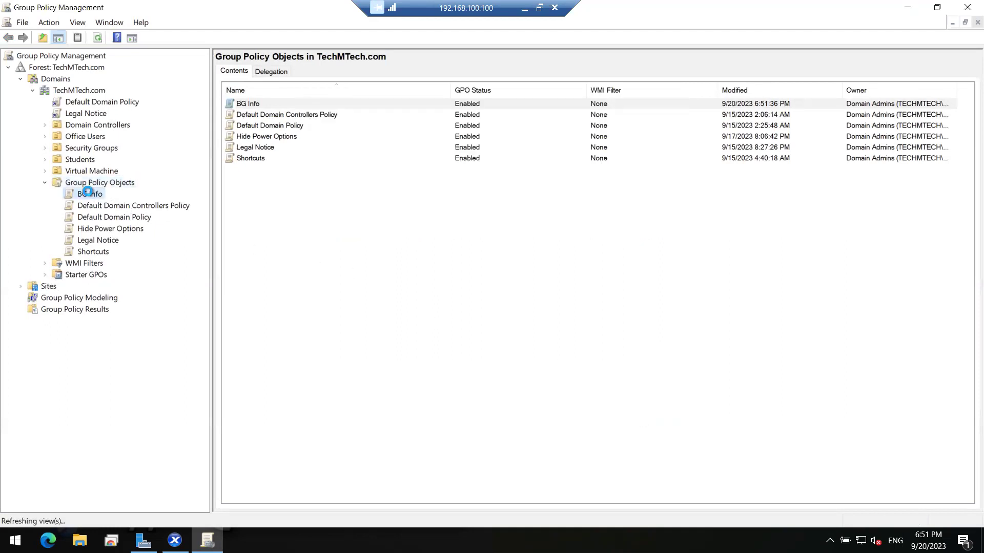